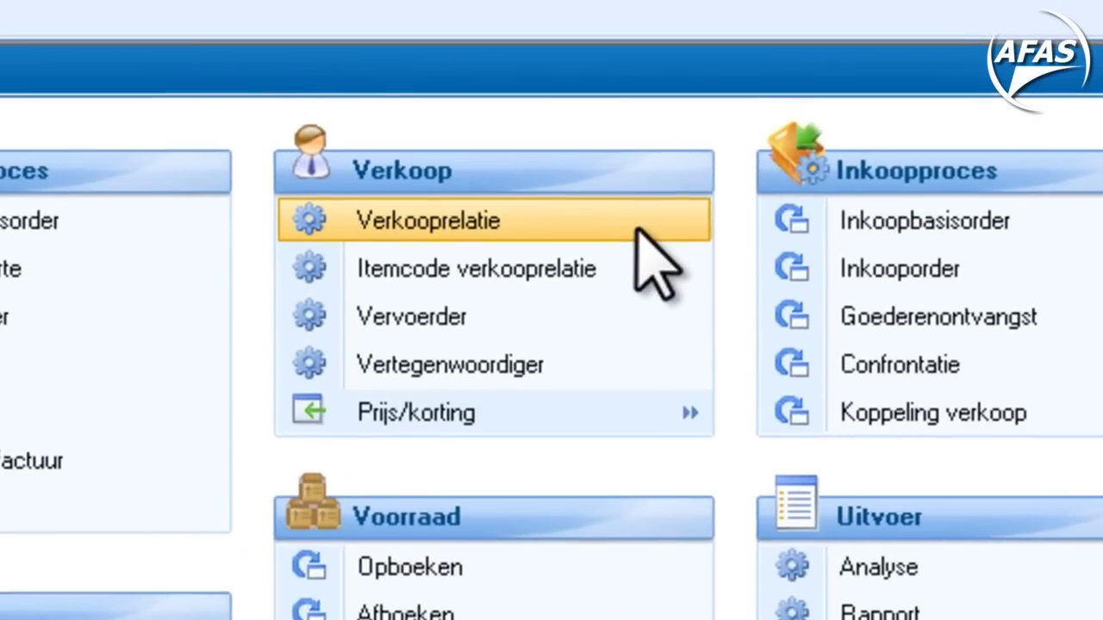
Open the sales relations and set the Kredietlimiet of debtor Administratiekantoor Roompot B.V. to 5000.
left_click(578, 186)
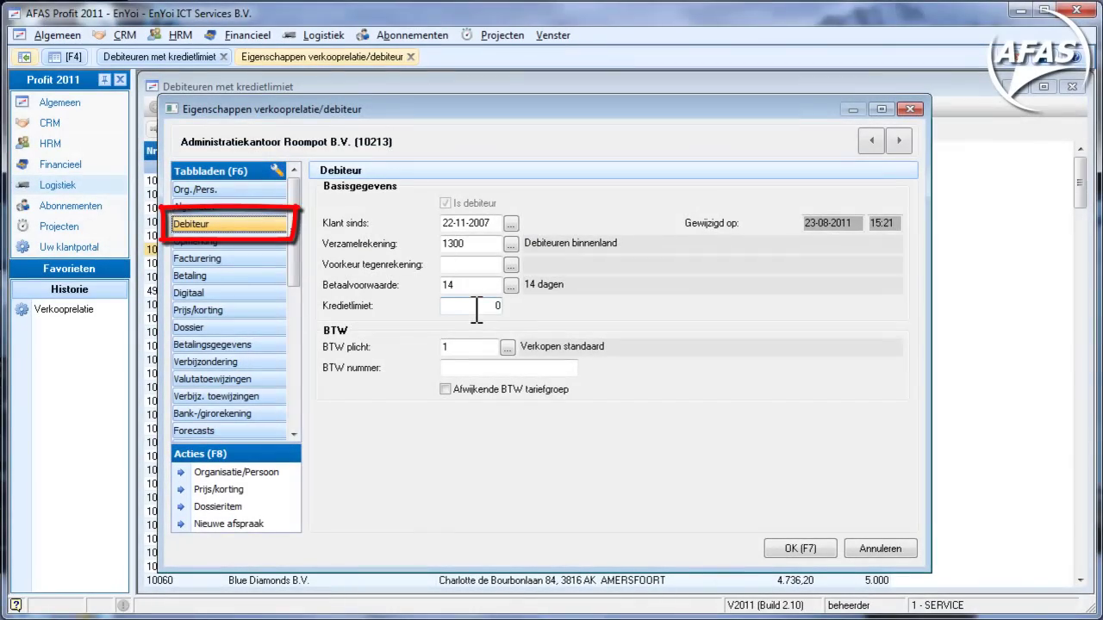
left_click(480, 307)
type("5000")
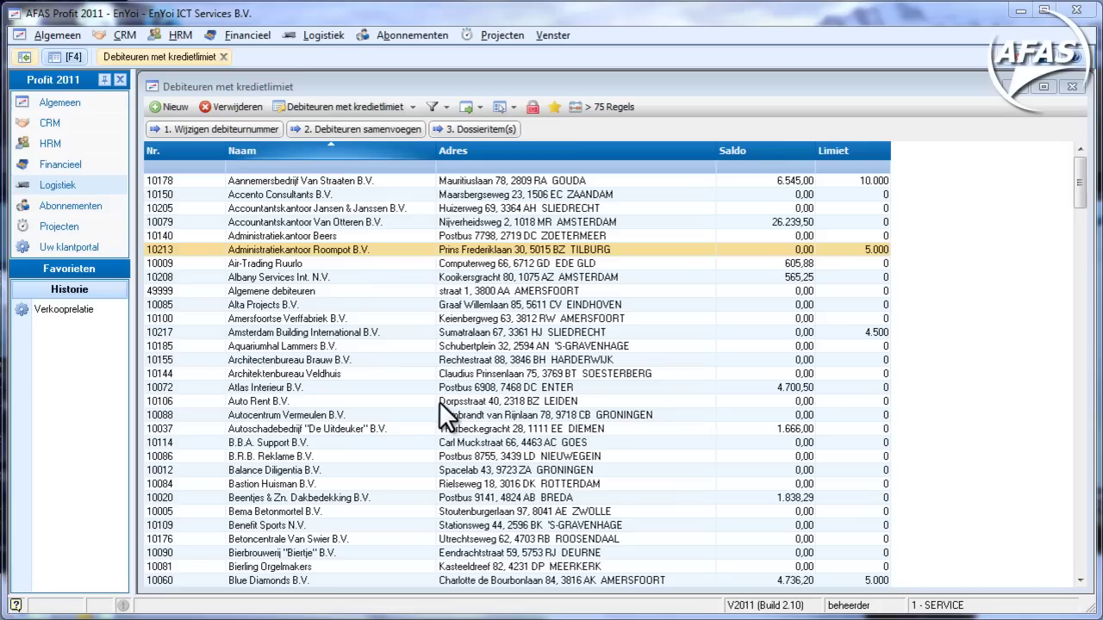
Open the current view "Debiteuren met kredietlimiet" for editing and search its available fields for "kredietlimiet".
left_click(410, 102)
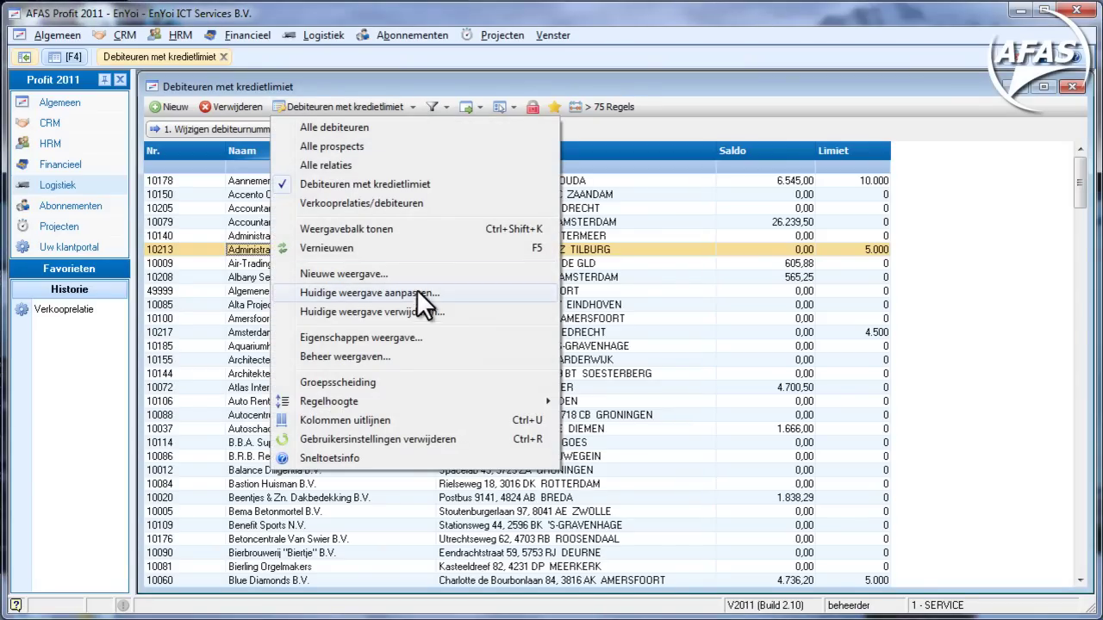
left_click(440, 293)
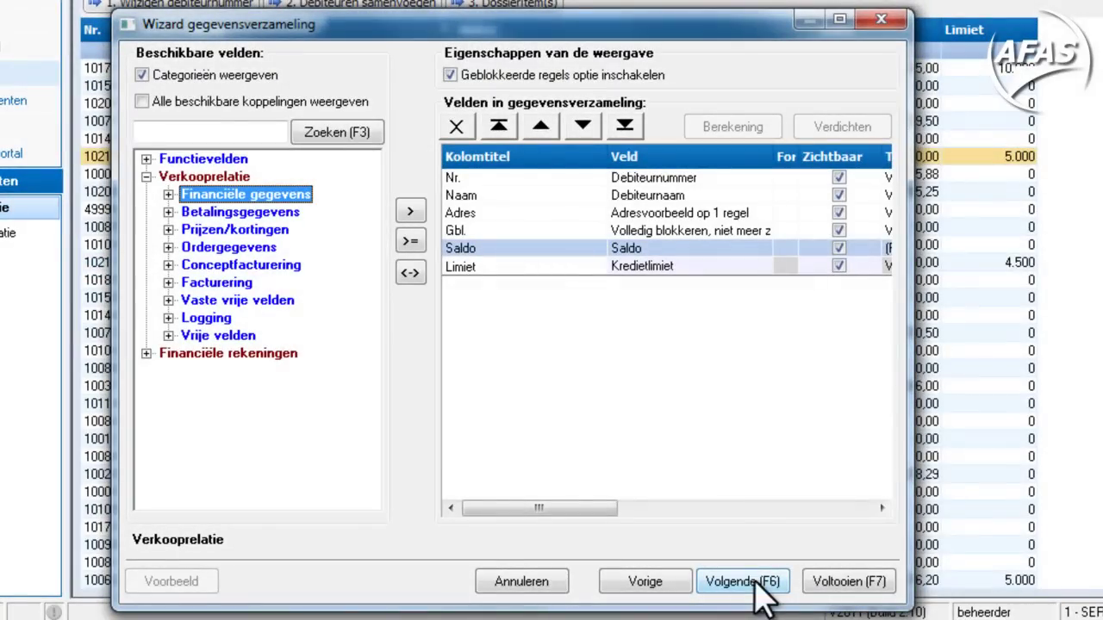
left_click(210, 134)
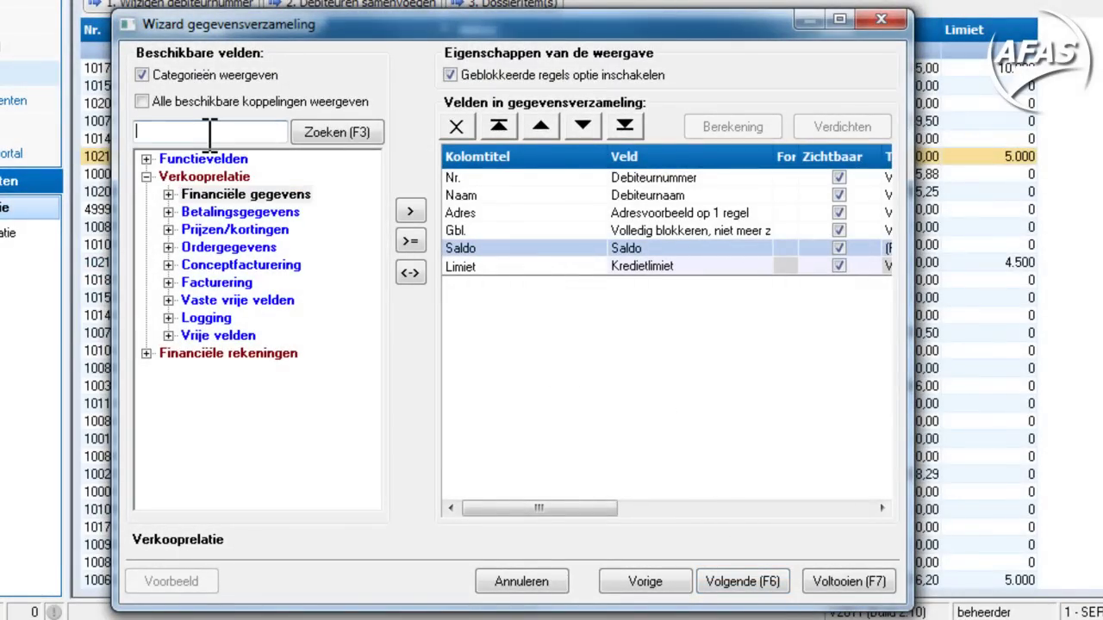
type("kredietlimiet")
key("Return")
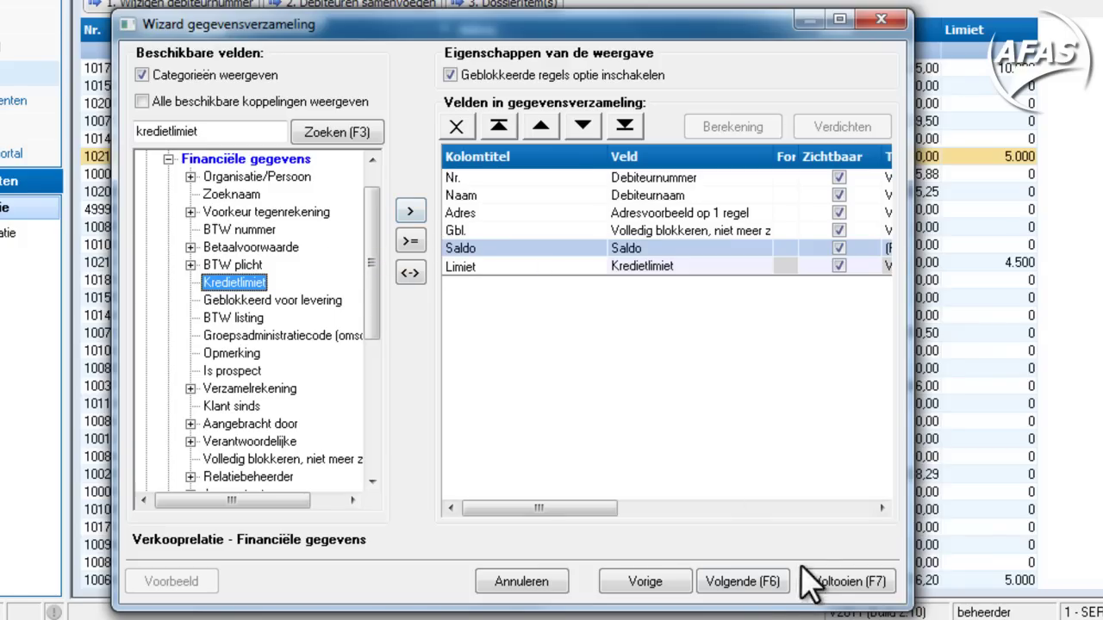
Add an advanced filter to the view so Kredietlimiet is not equal to 0, and finish the wizard.
left_click(749, 583)
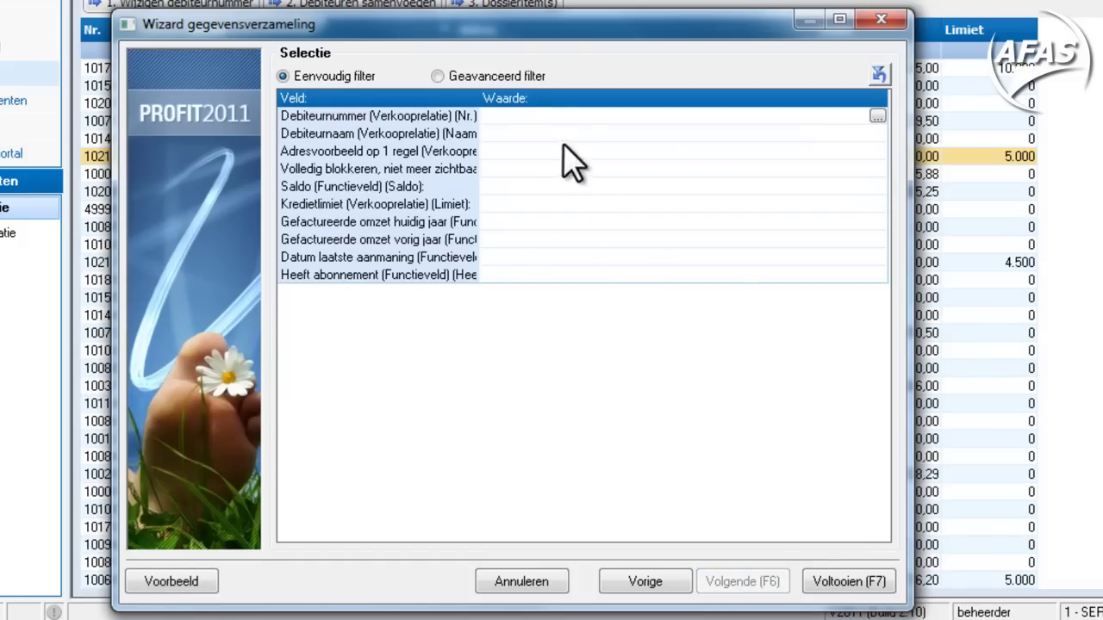
left_click(514, 78)
left_click(475, 123)
left_click(482, 121)
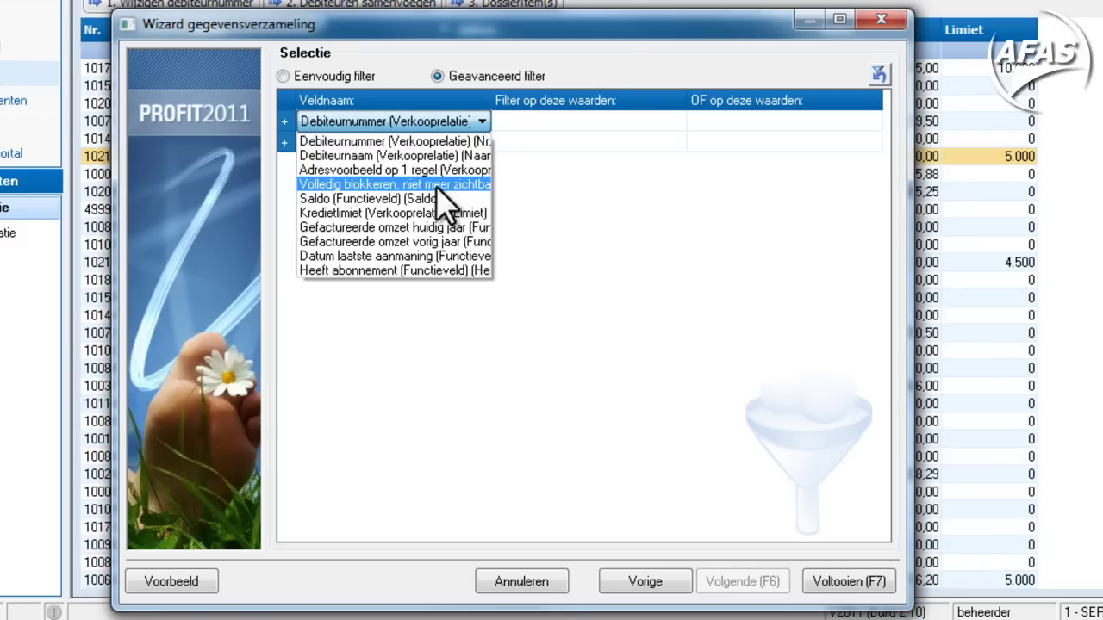
left_click(443, 213)
left_click(510, 122)
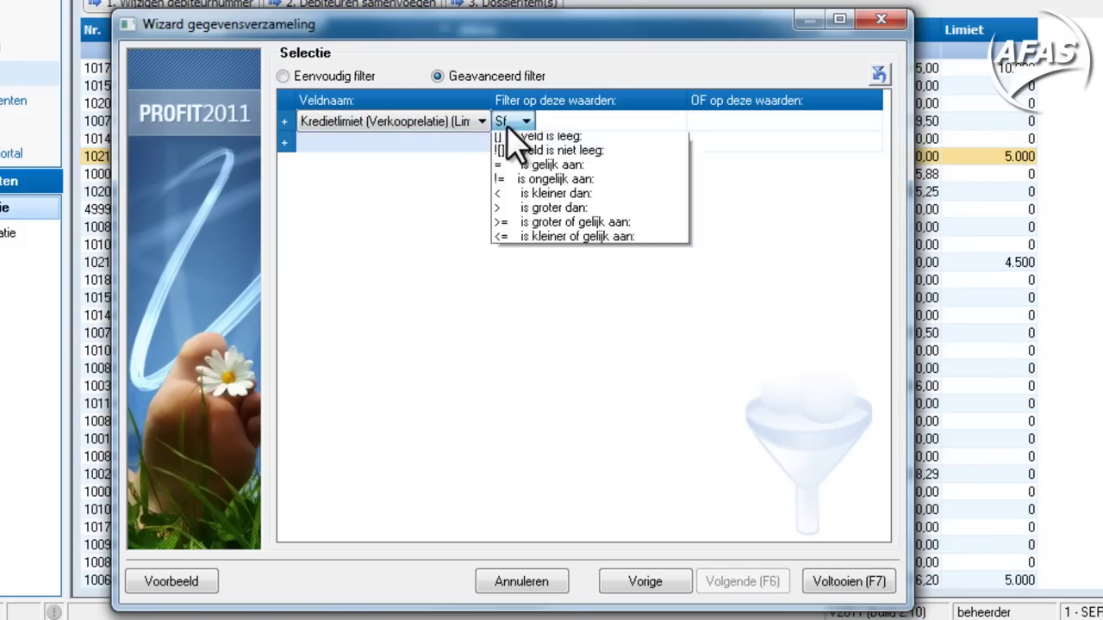
left_click(529, 199)
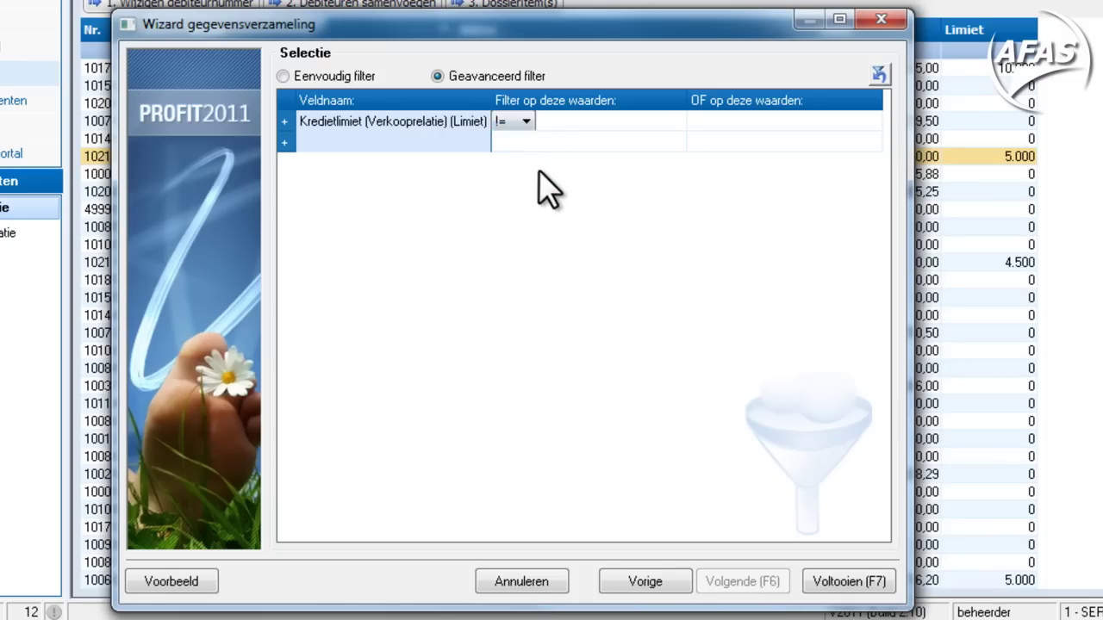
type("0")
left_click(853, 575)
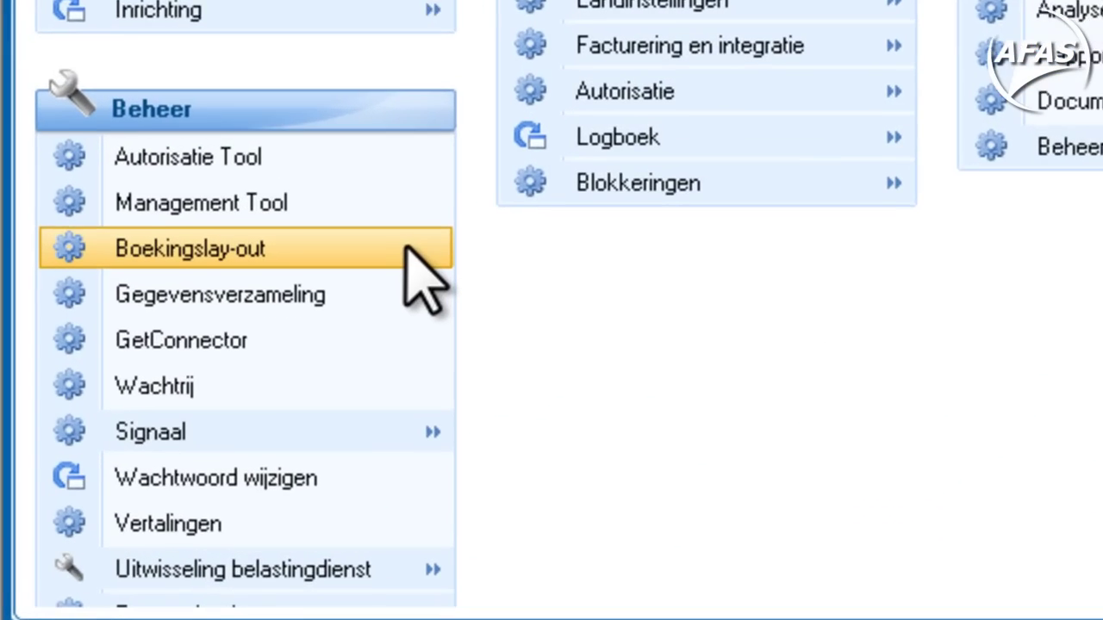
Open the booking layout management and find the "Pakbon (EnYoi)" layout by filtering the definitions on "pakbon".
left_click(402, 254)
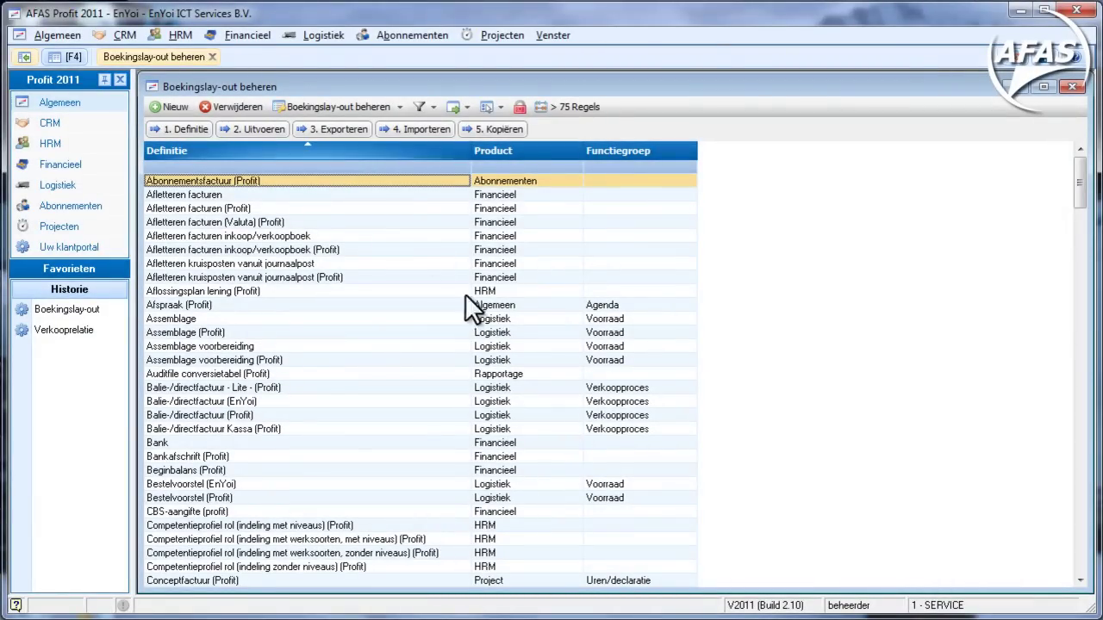
left_click(375, 166)
type("pakbon")
key("Return")
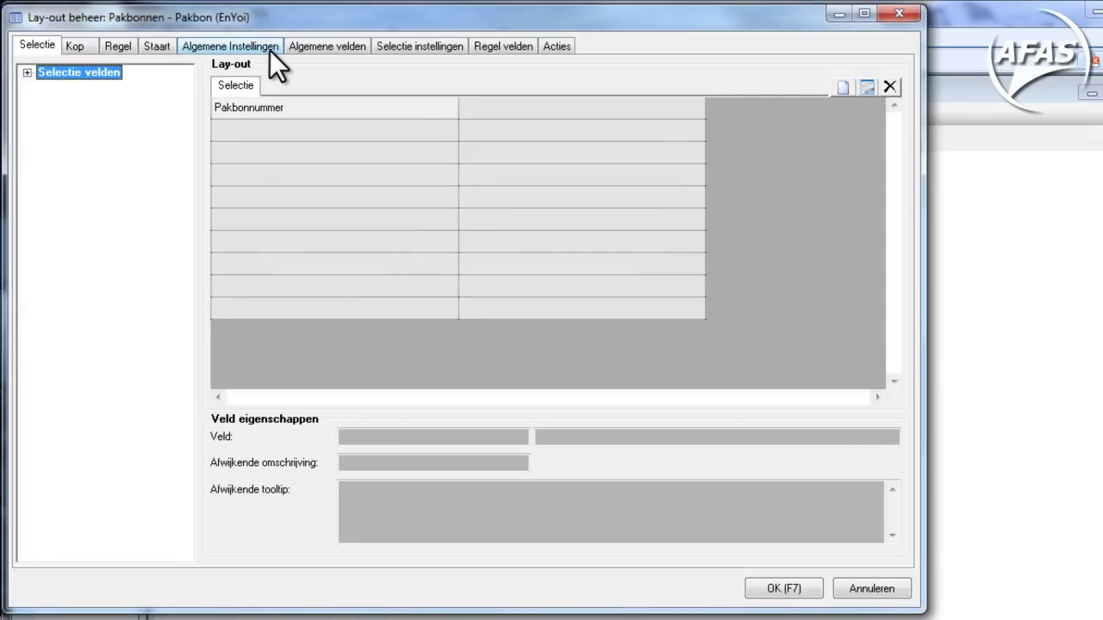
Set Overschrijding kredietlimiet in the packing slip layout's general settings to "Overschrijding melden en order blokkeren".
left_click(269, 50)
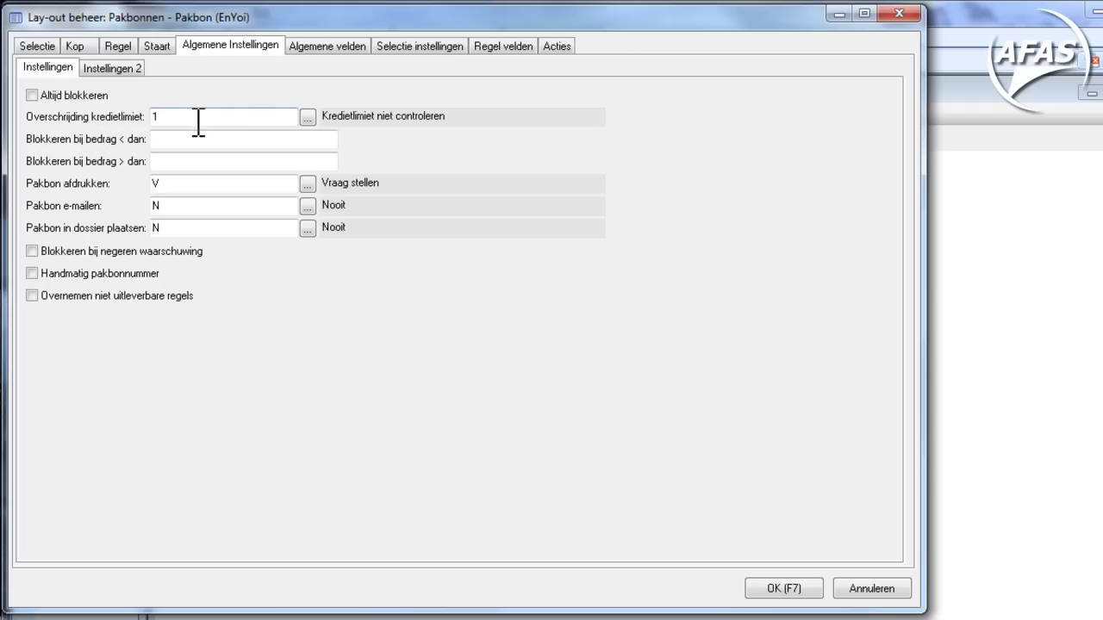
left_click(308, 118)
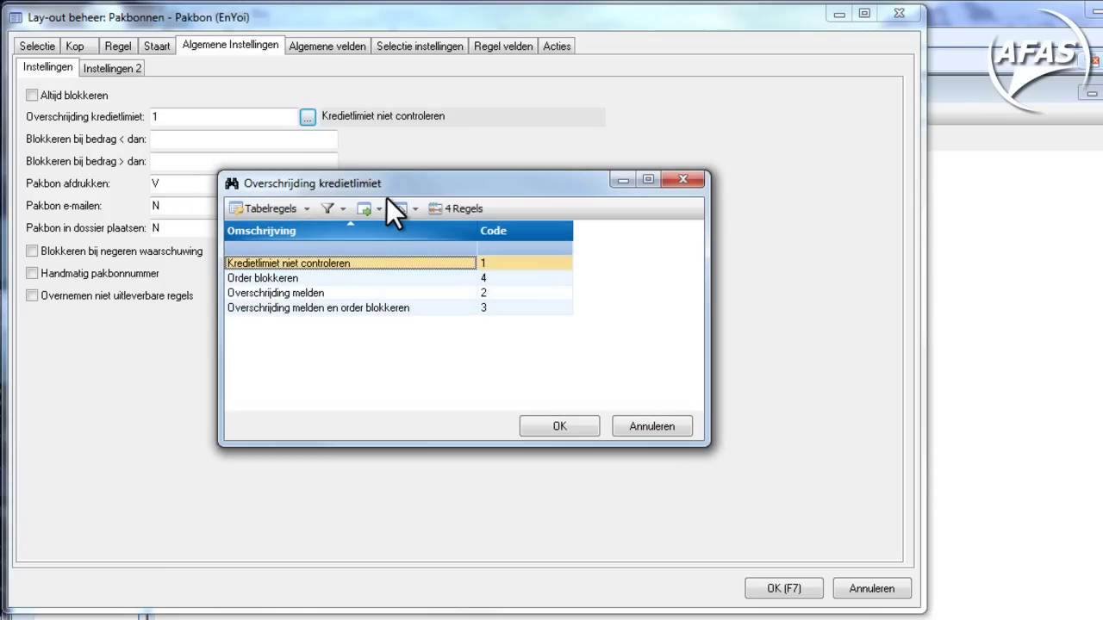
left_click(429, 307)
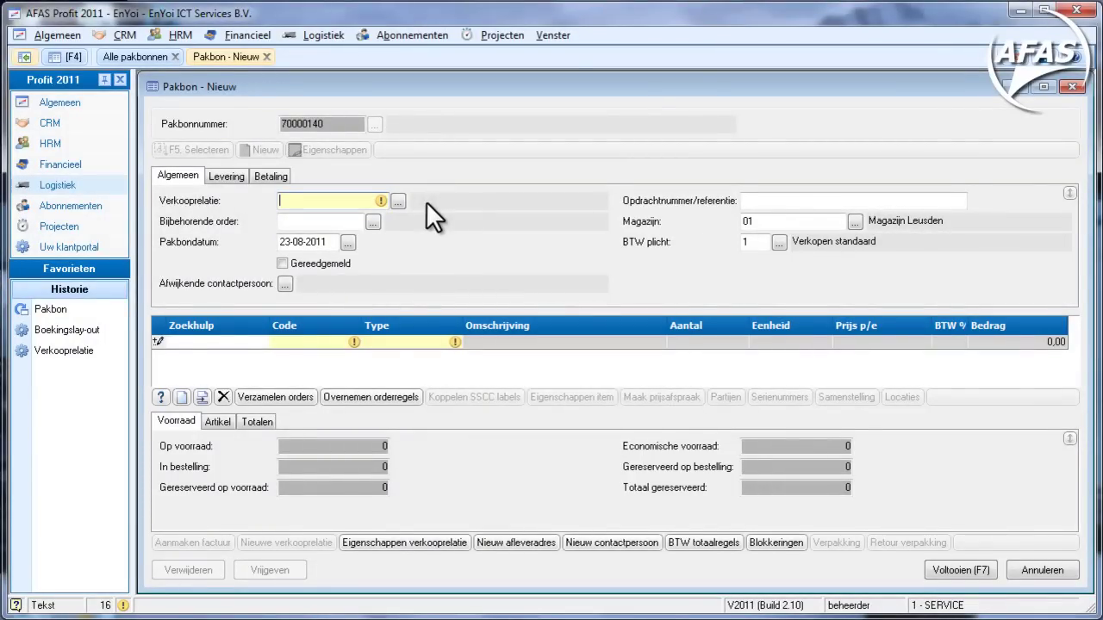
Fill in the new packing slip for Administratiekantoor Roompot B.V. with 3 pieces of item 3000 and complete it.
left_click(397, 201)
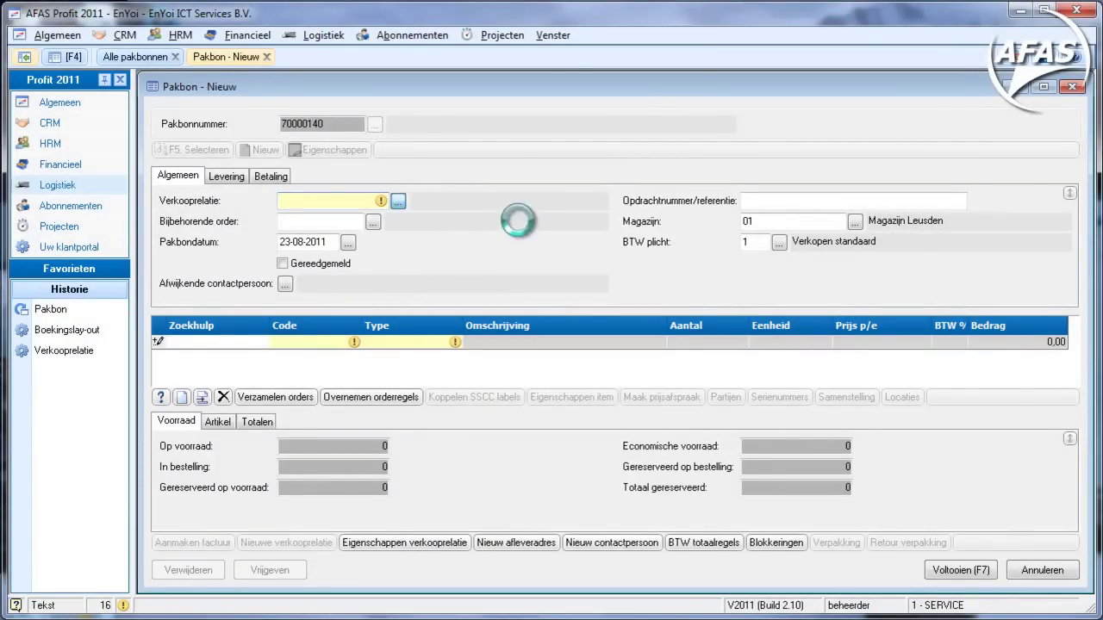
double_click(426, 228)
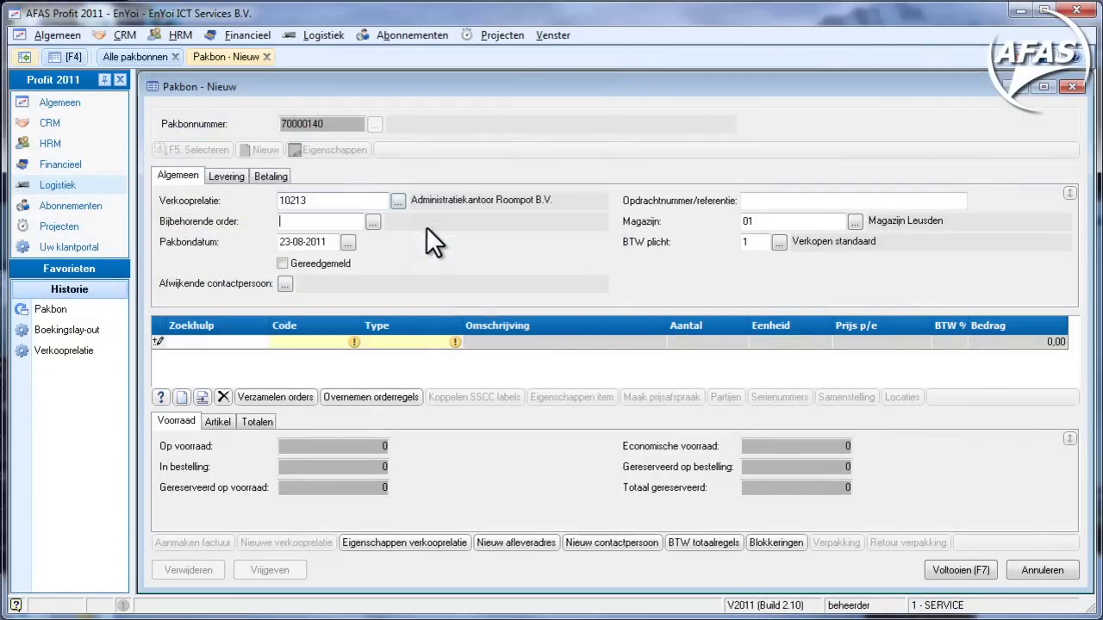
left_click(366, 343)
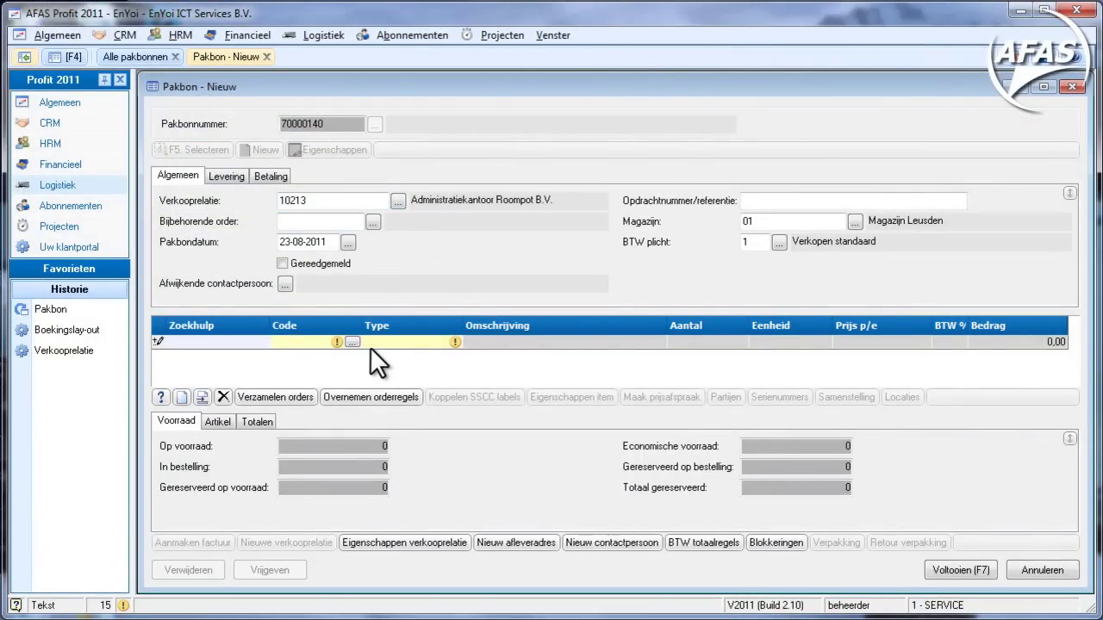
type("3000")
key("Tab")
key("Tab")
key("Tab")
key("Tab")
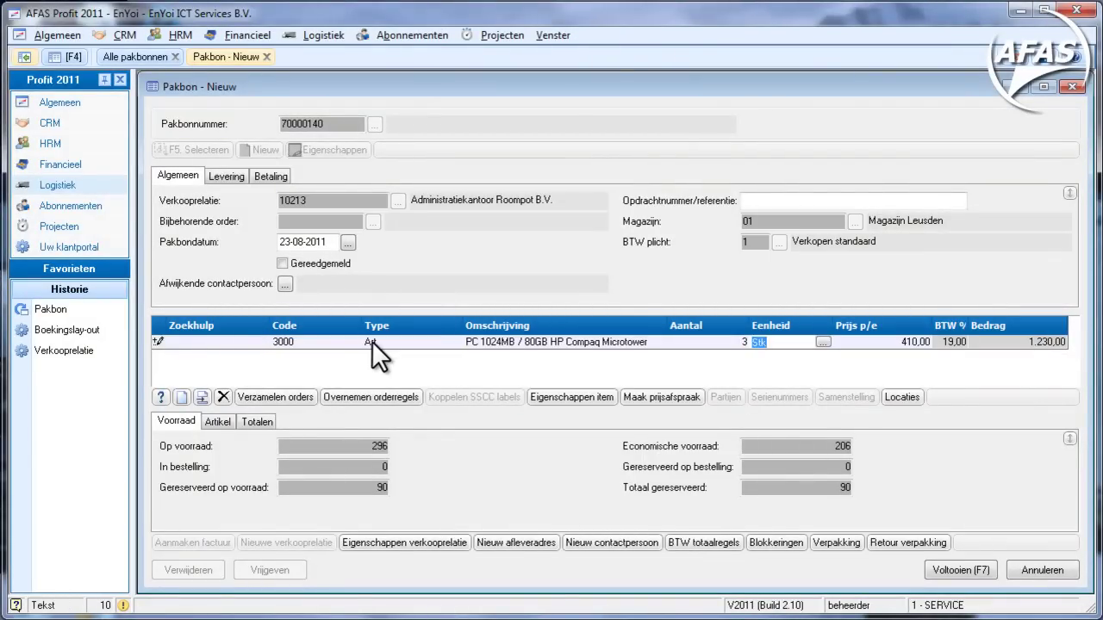
left_click(963, 567)
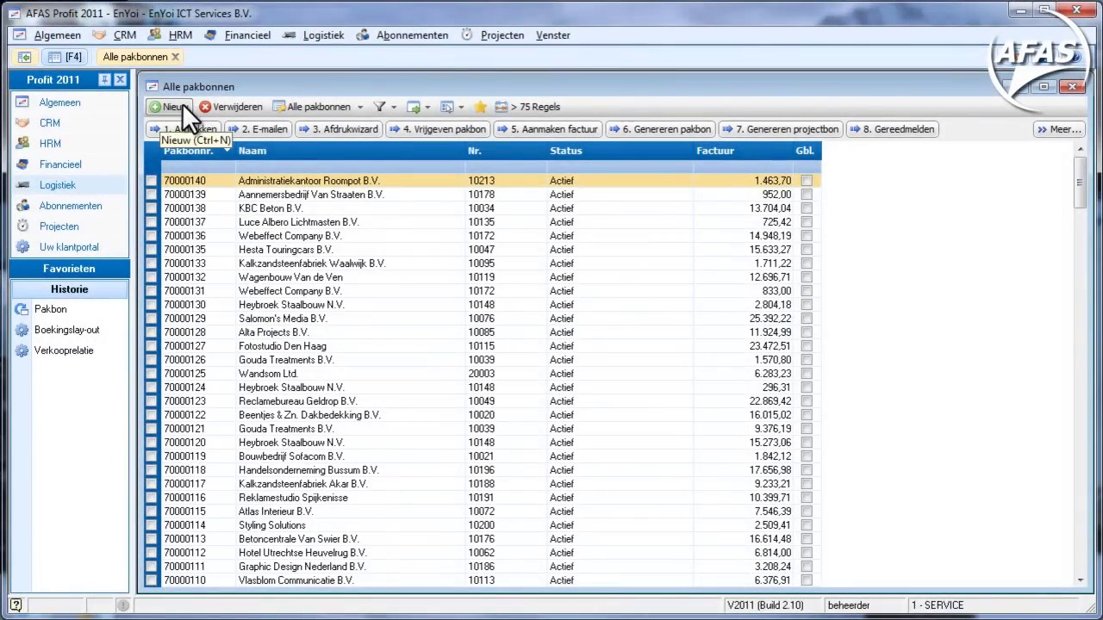
Create another packing slip for Administratiekantoor Roompot B.V. with 10 pieces of item 3000 and complete it.
left_click(177, 107)
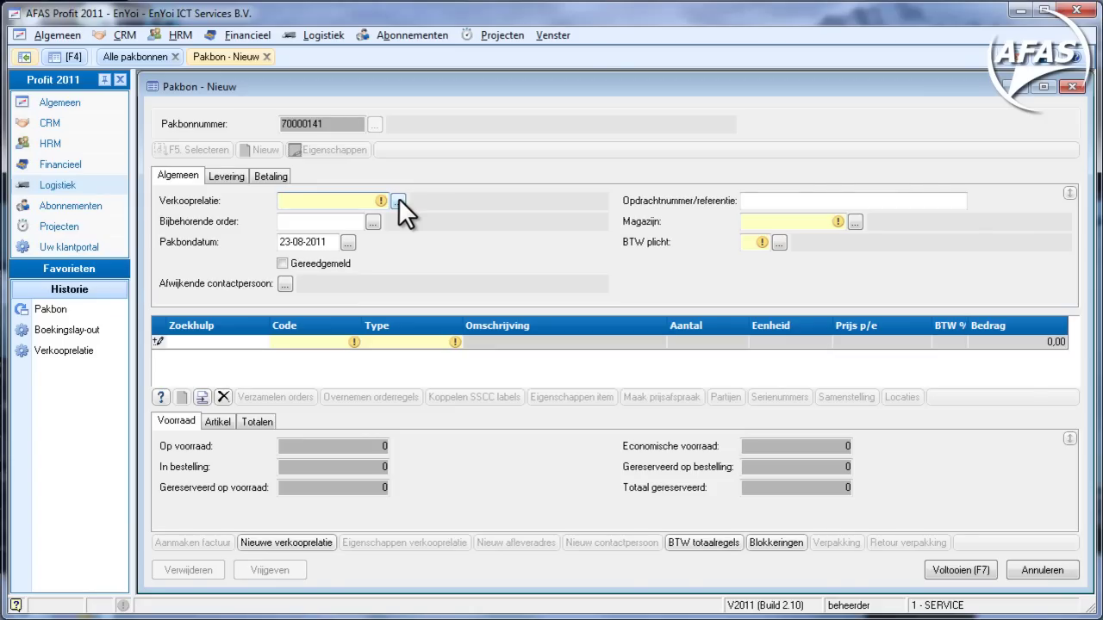
left_click(398, 201)
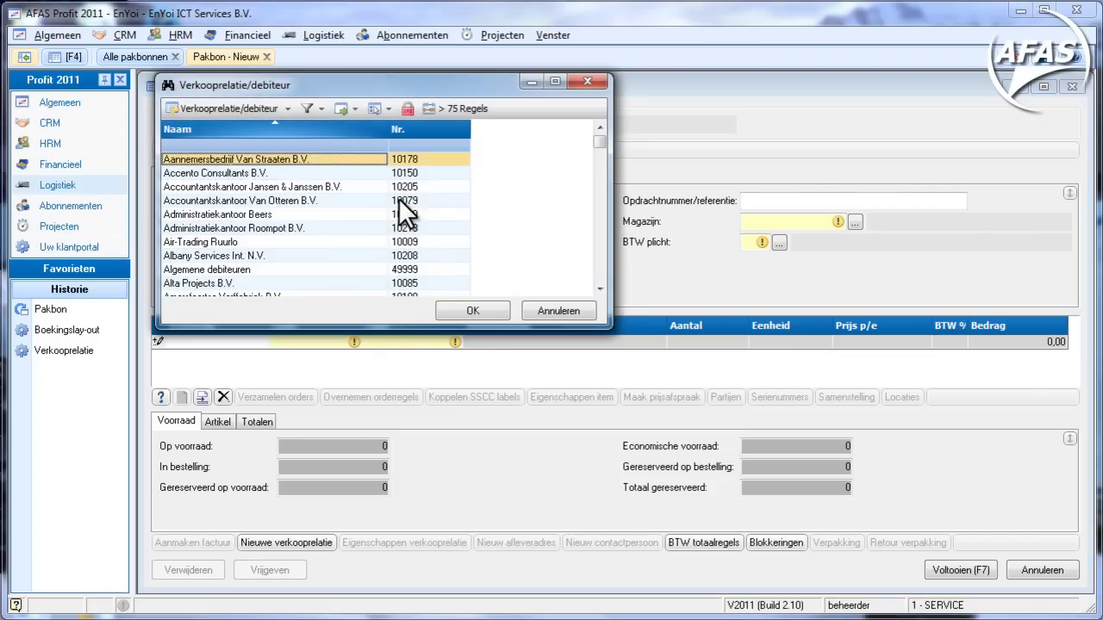
double_click(436, 227)
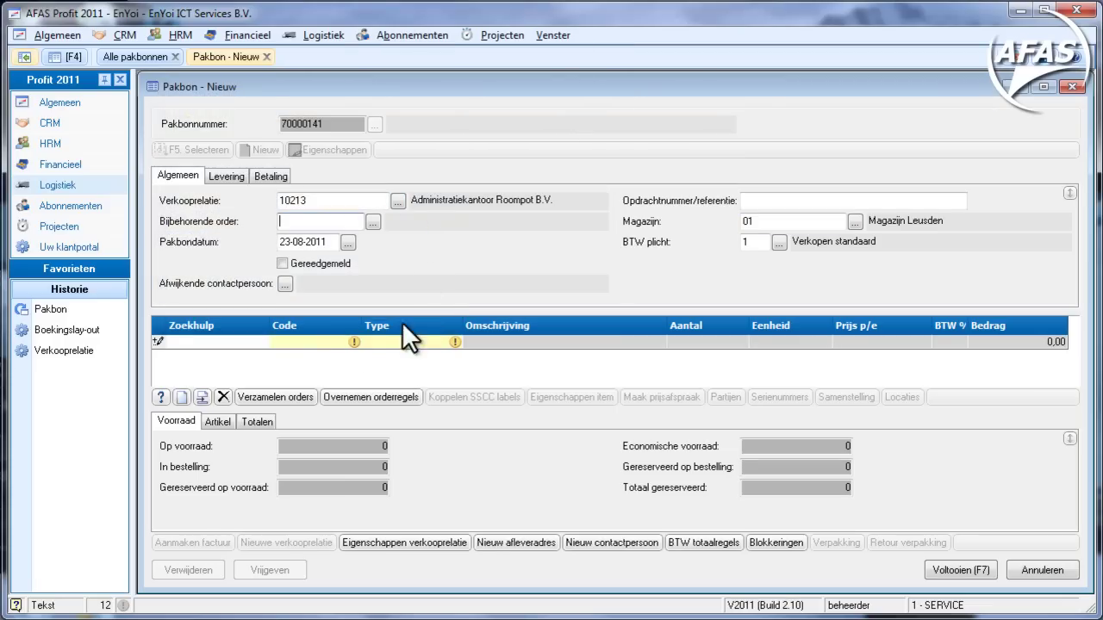
left_click(309, 342)
type("3000")
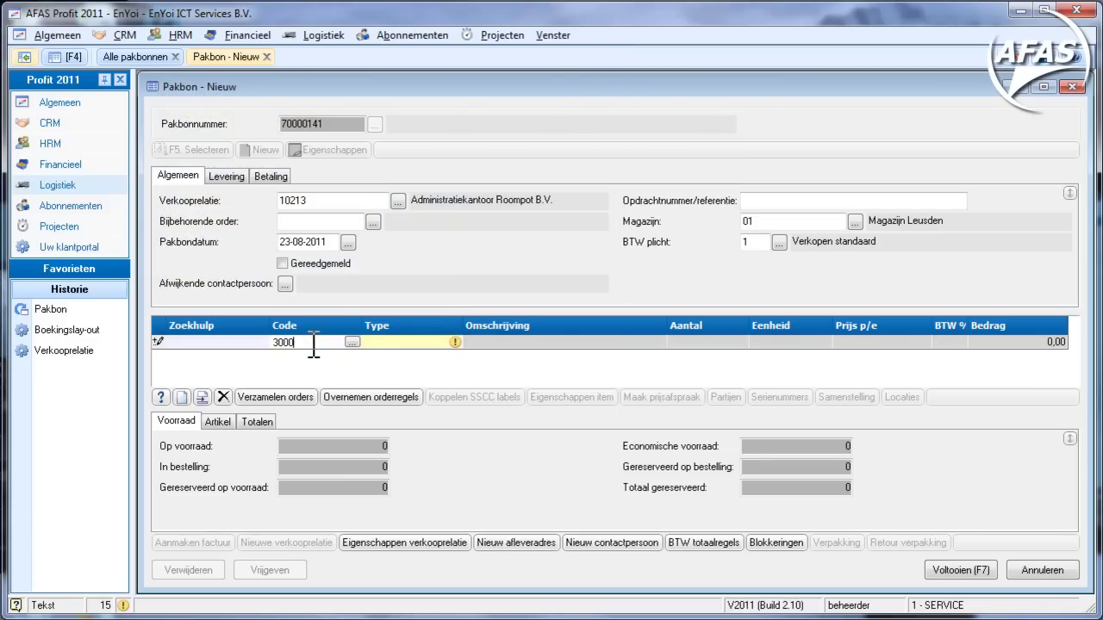
key("Tab")
key("Tab")
key("Tab")
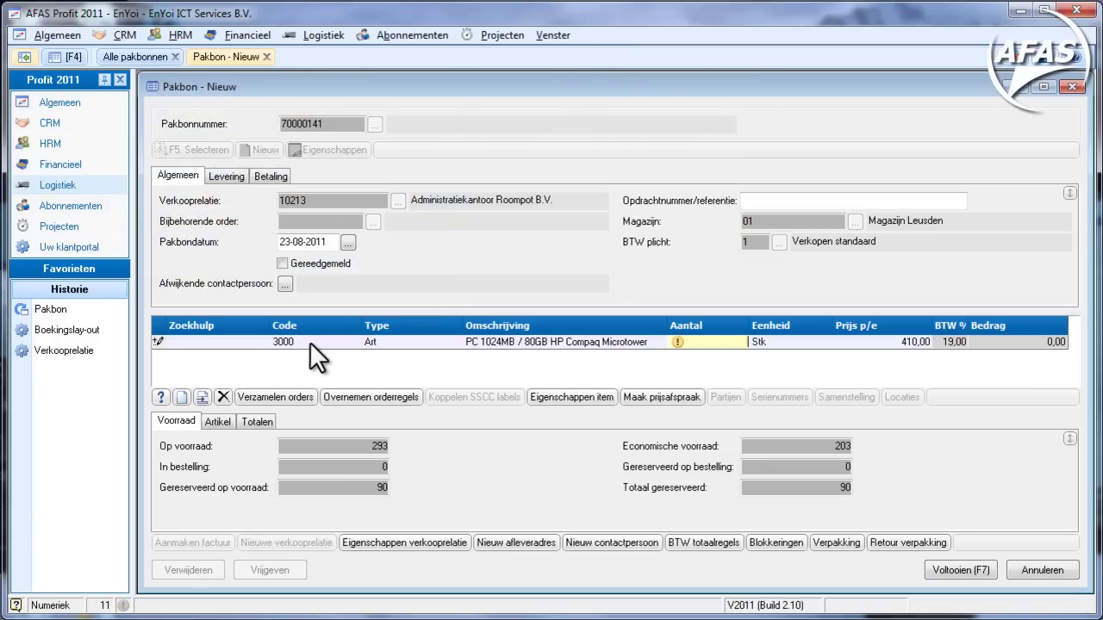
type("10")
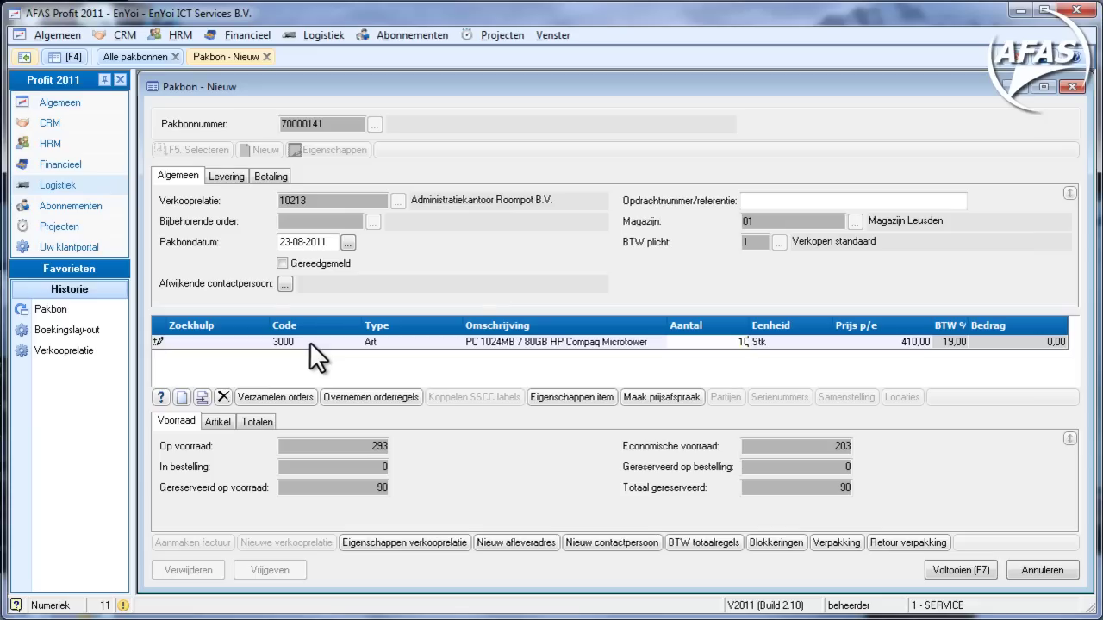
key("Tab")
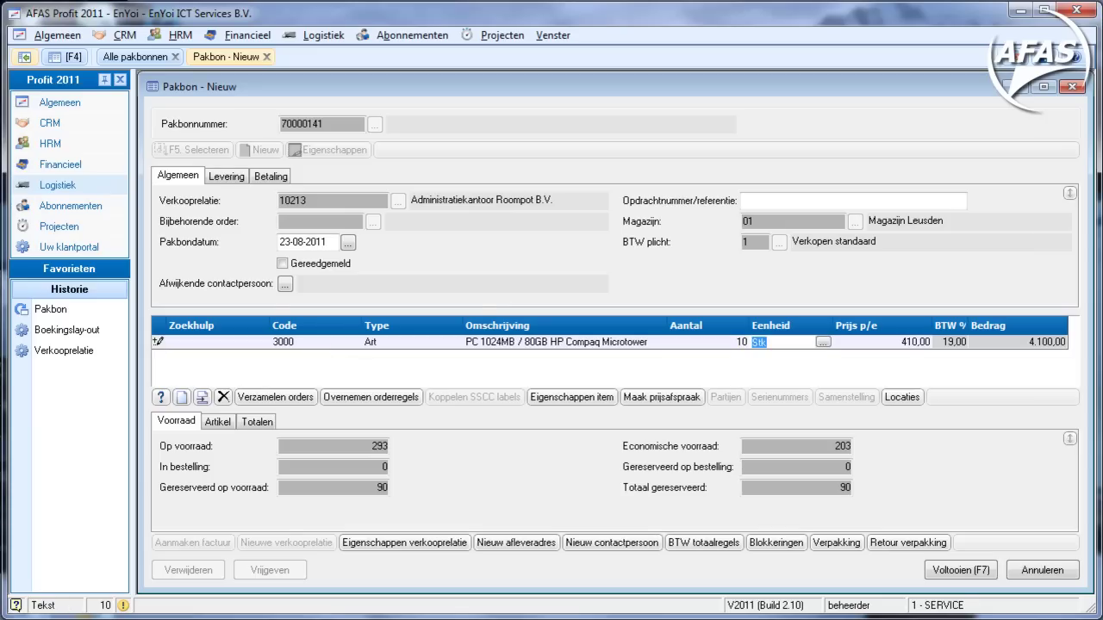
left_click(950, 567)
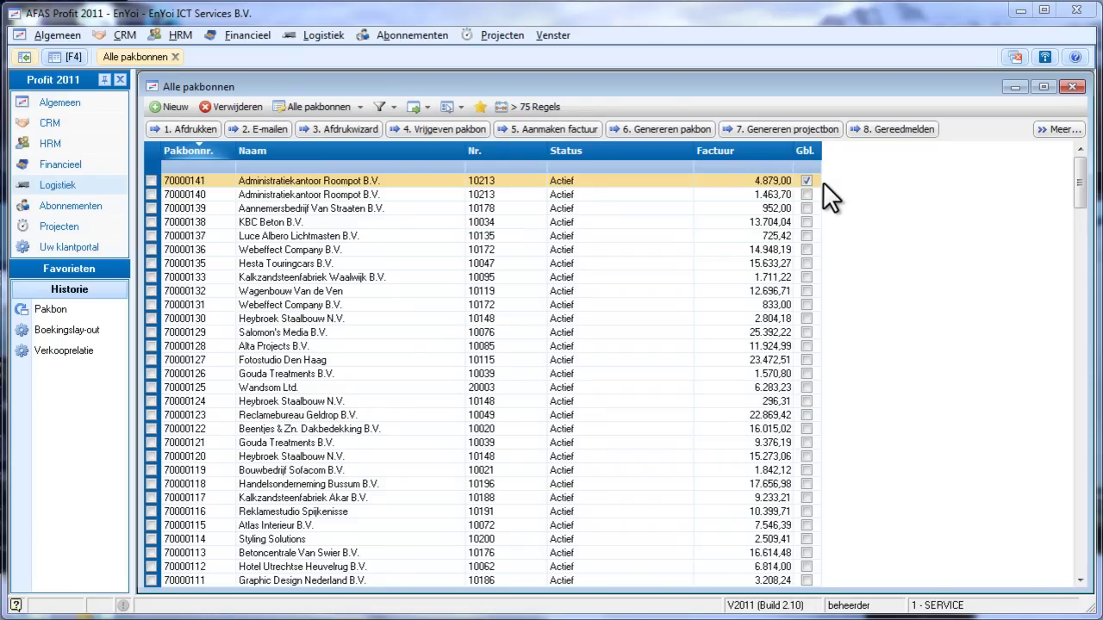
Release the blocked packing slip of Administratiekantoor Roompot B.V. from the packing slip overview.
left_click(448, 180)
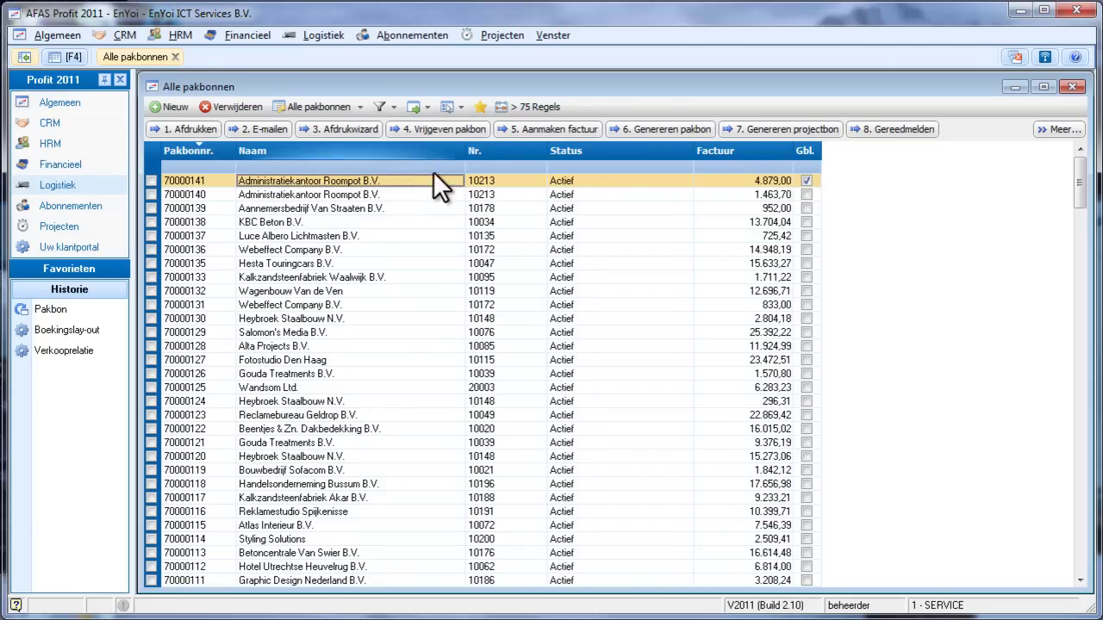
left_click(466, 128)
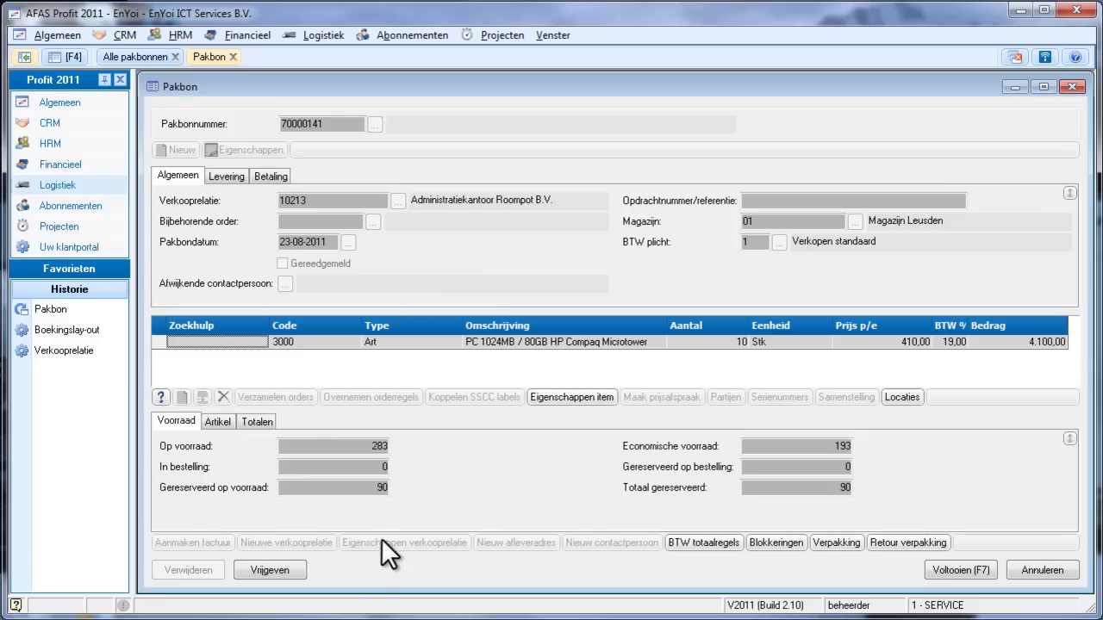
left_click(282, 570)
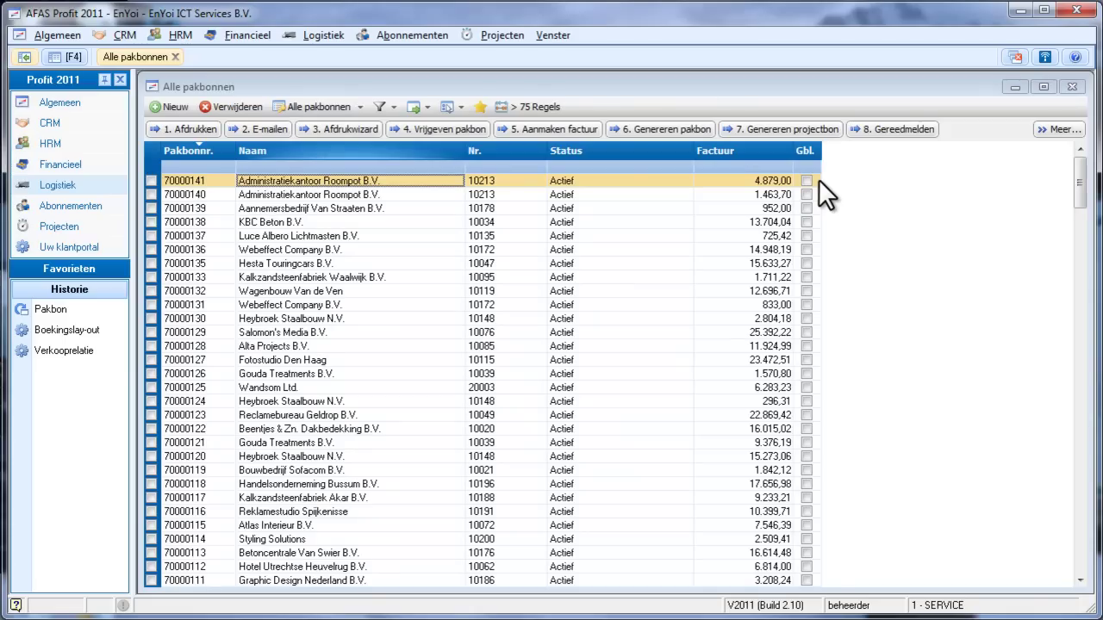